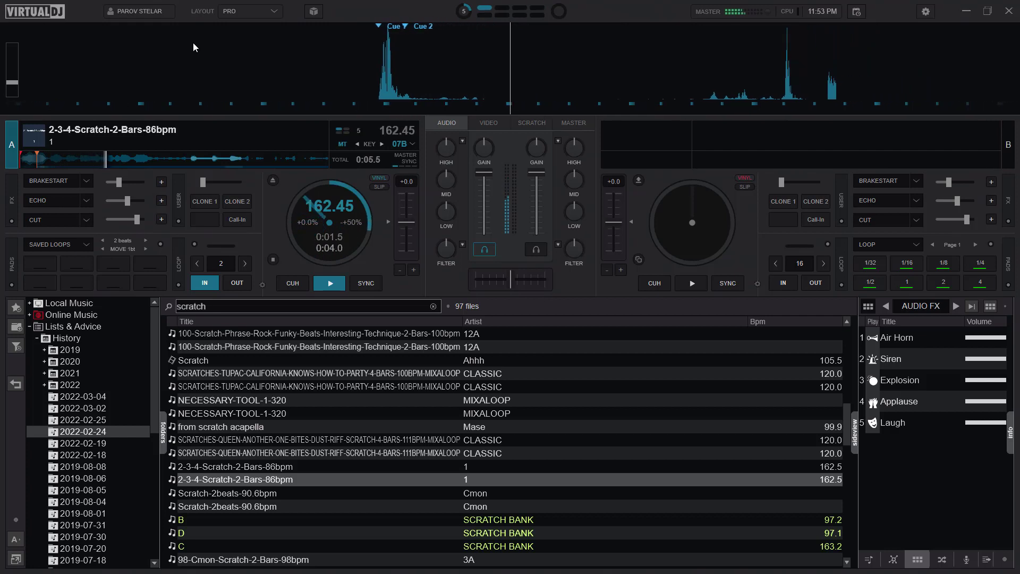
Step: Return deck A's 2-3-4-Scratch-2-Bars-86bpm loop to its cue point at 0:00.0
key(q)
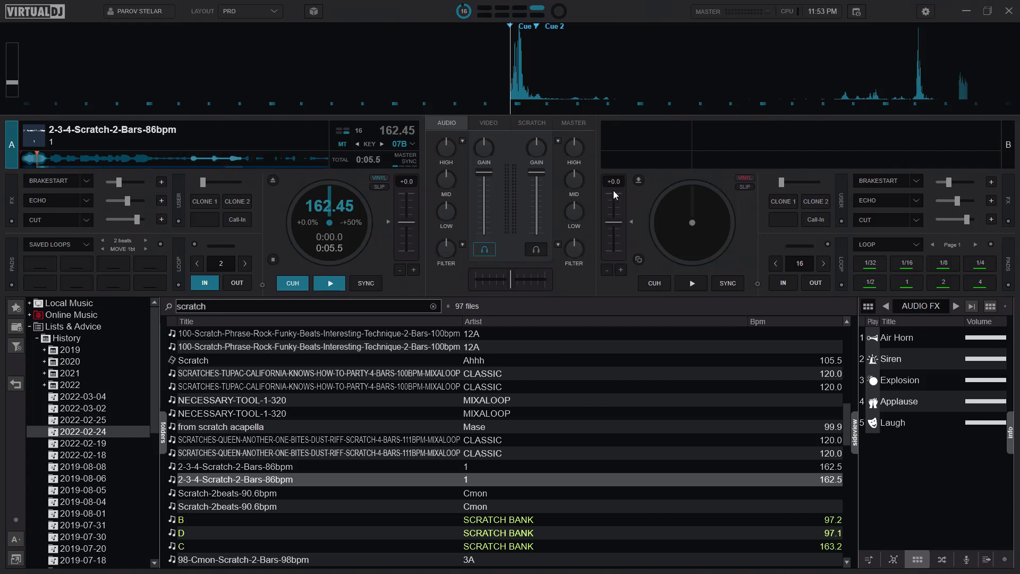
Step: In the settings mapping page, look up the M and B keys' scratch ±120ms actions
click(925, 13)
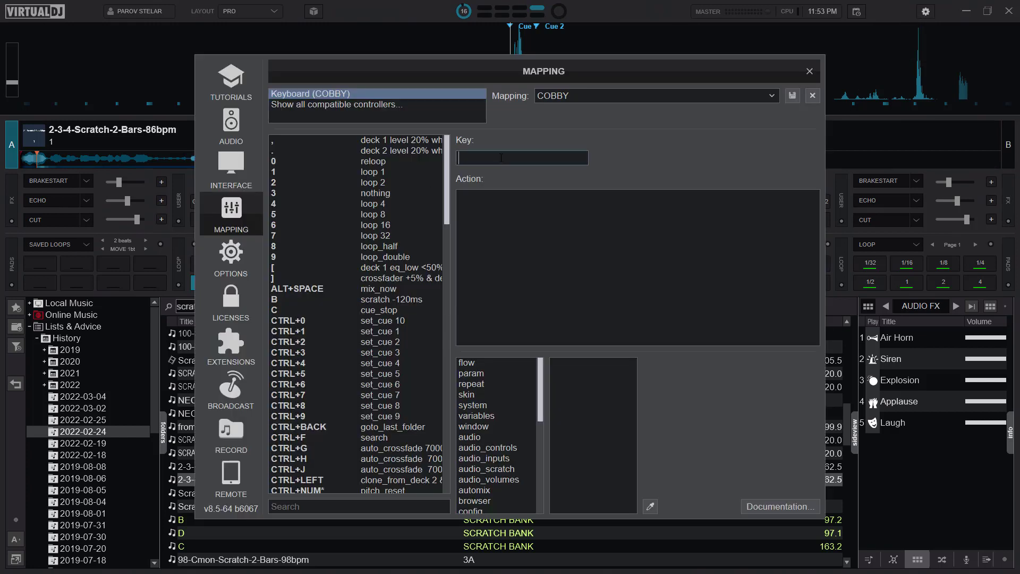
key(m)
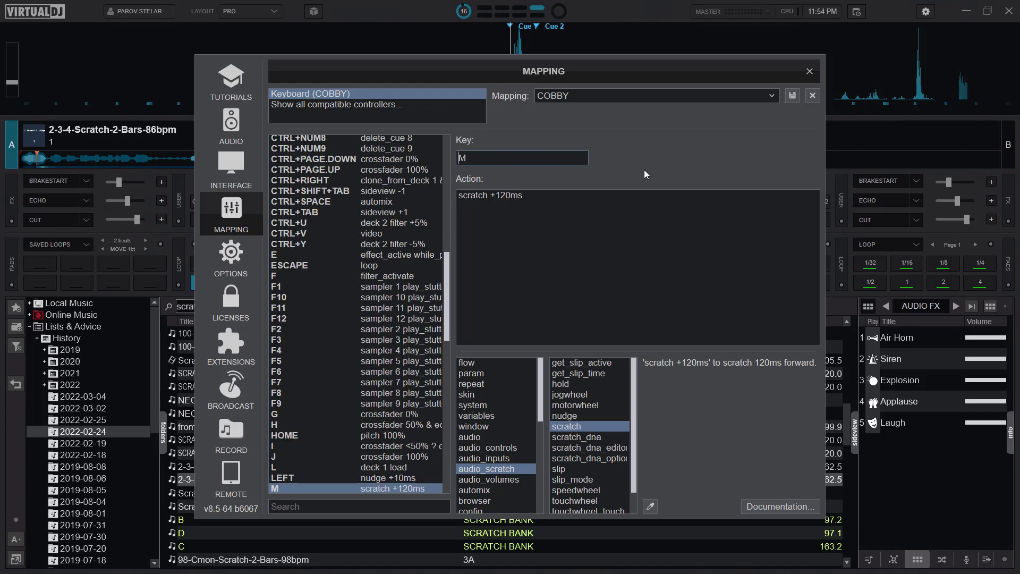
drag(538, 196, 420, 193)
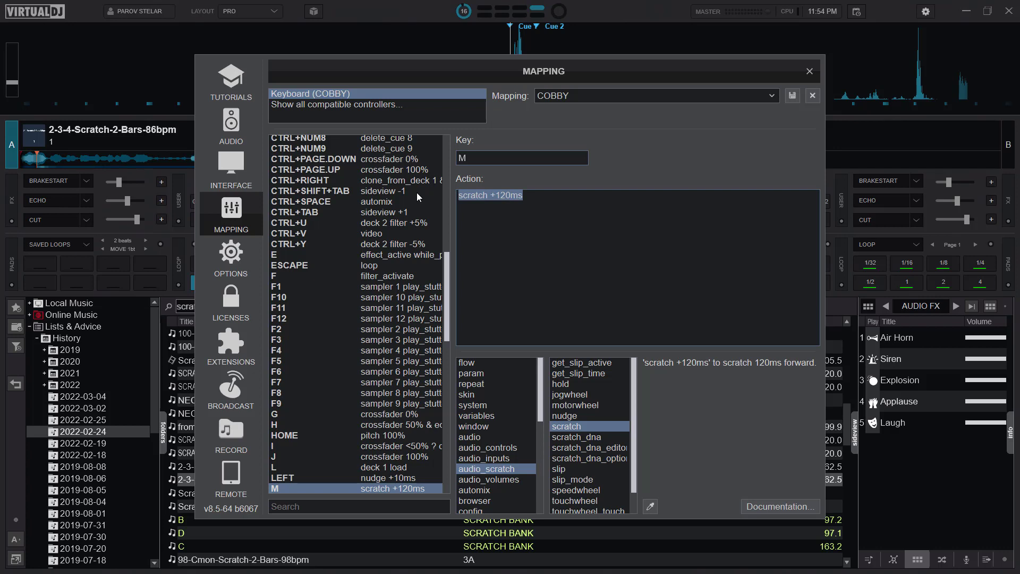
click(502, 159)
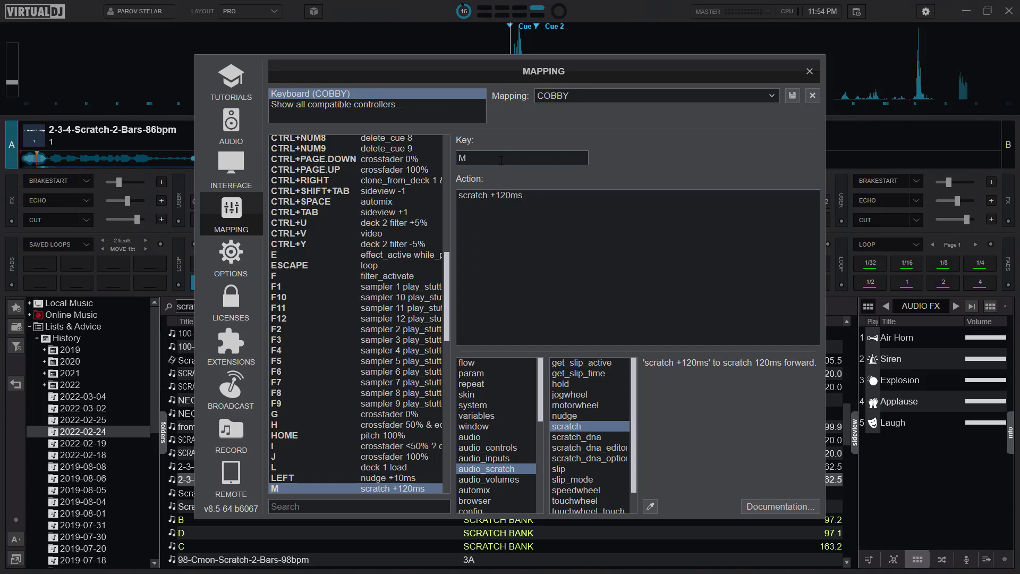
key(b)
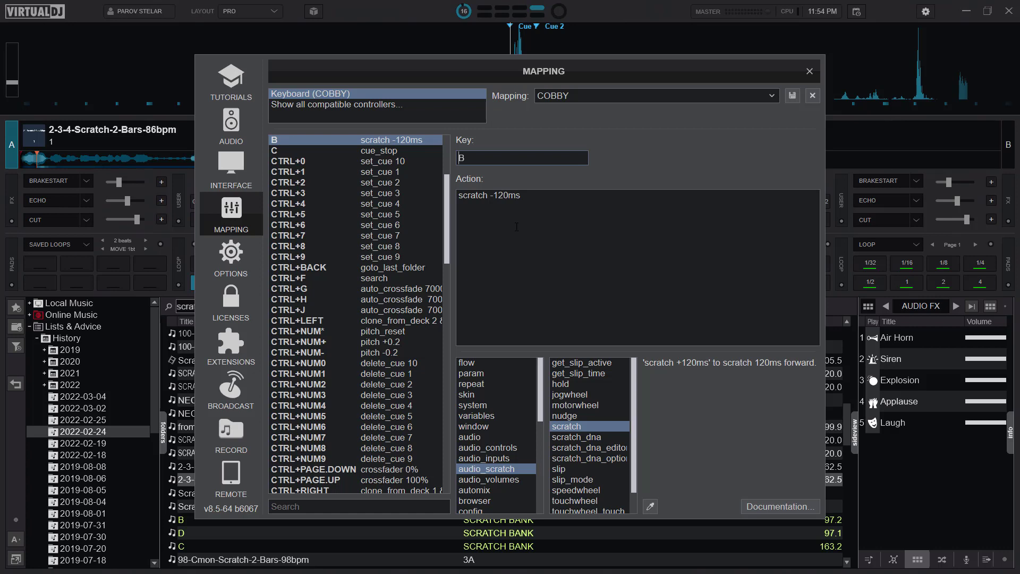
Step: Change B's action to scratch -150ms and M's to scratch +150ms
click(508, 195)
key(BackSpace)
key(BackSpace)
text(50m)
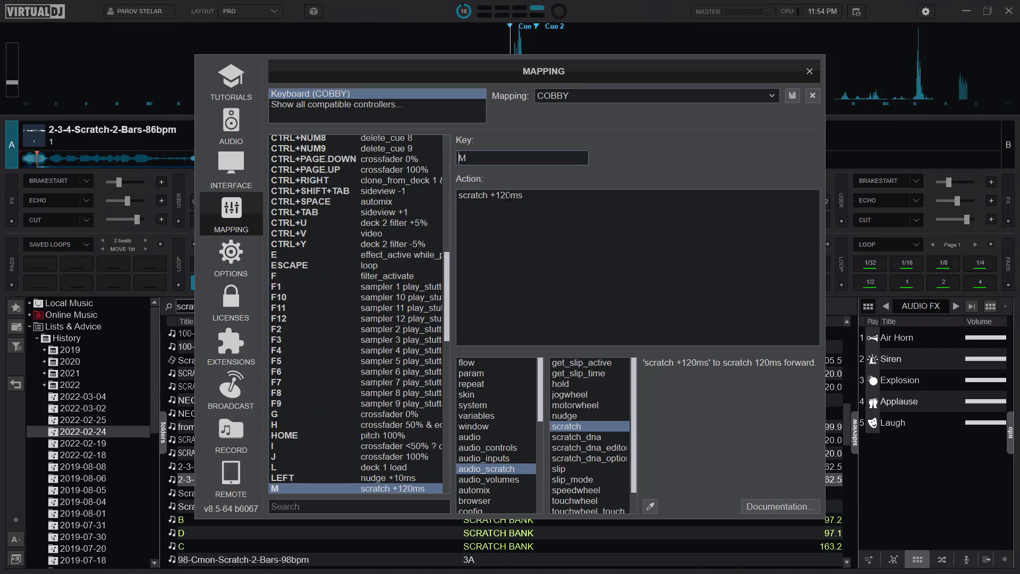
key(BackSpace)
text(5)
drag(588, 84, 595, 447)
Step: Test the new scratch keys on deck A by alternating M and N
key(m)
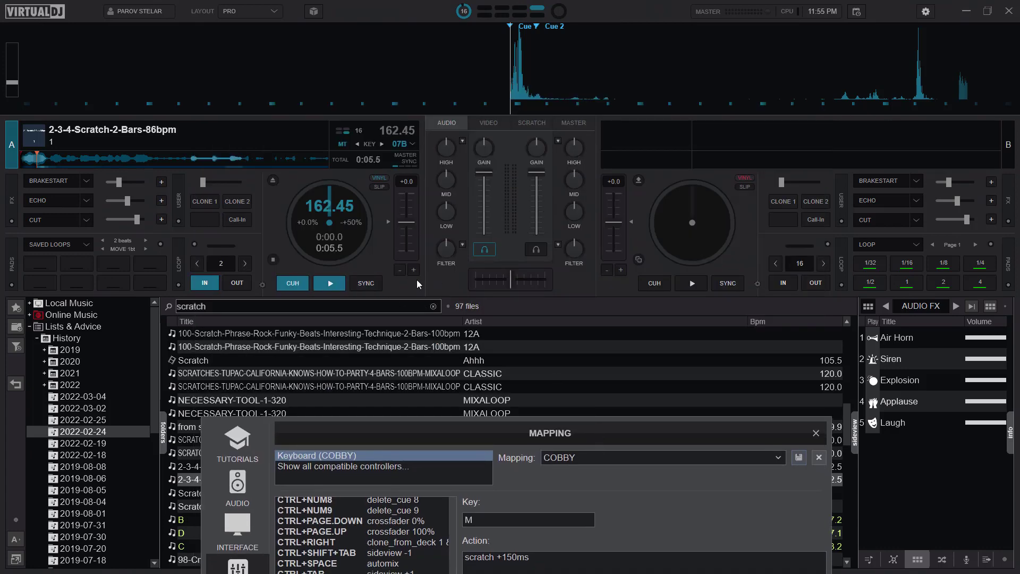
key(n)
key(m)
key(n)
key(m)
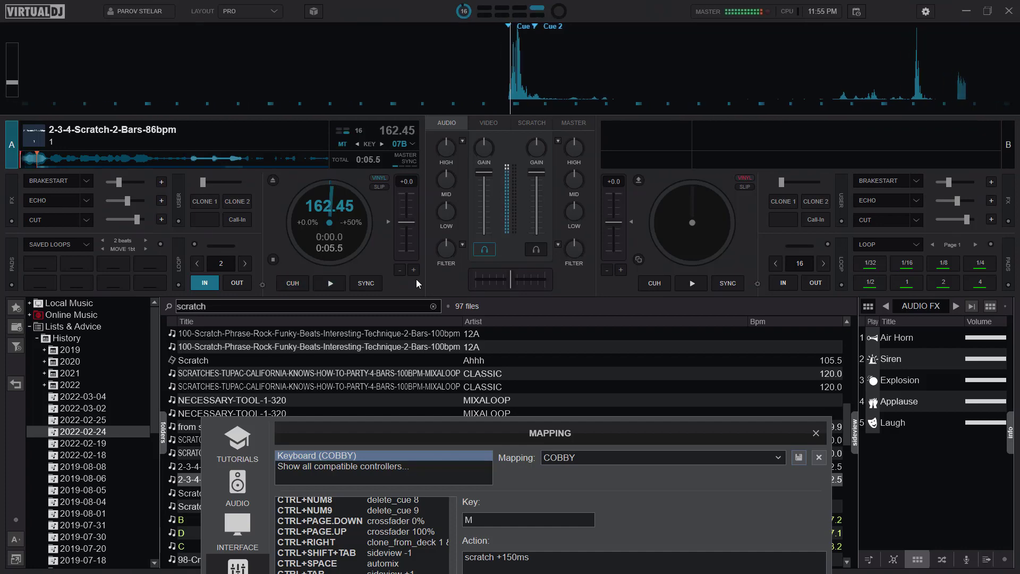
key(n)
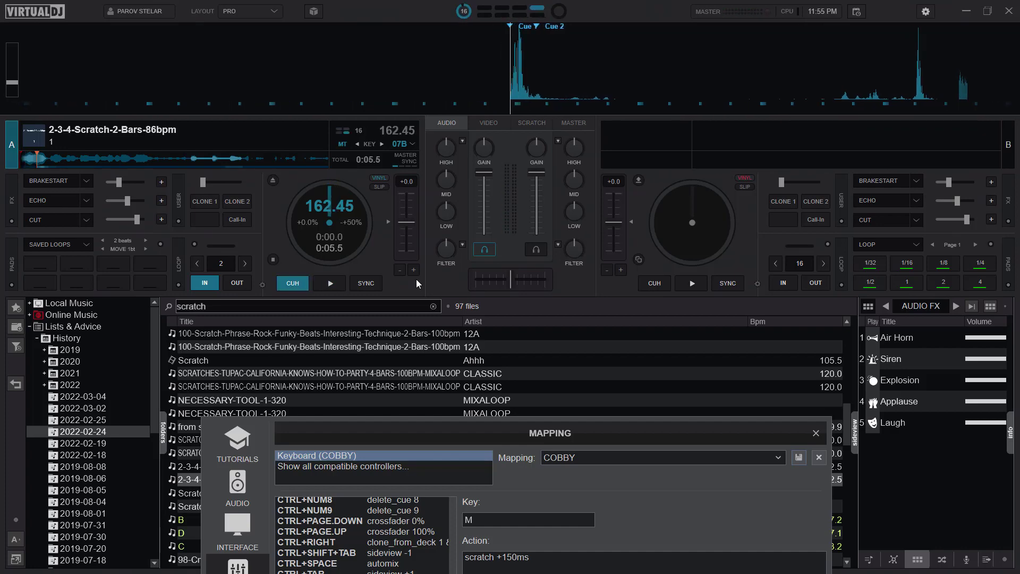
Step: Look up the SPACE key's mapping, which shows cue_stop
drag(610, 439, 558, 101)
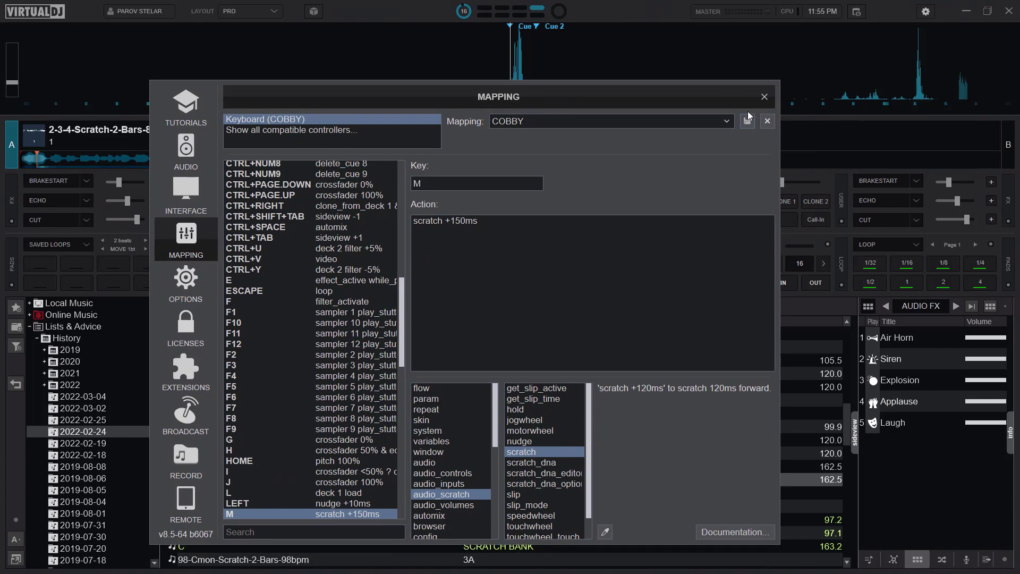
drag(612, 103, 627, 399)
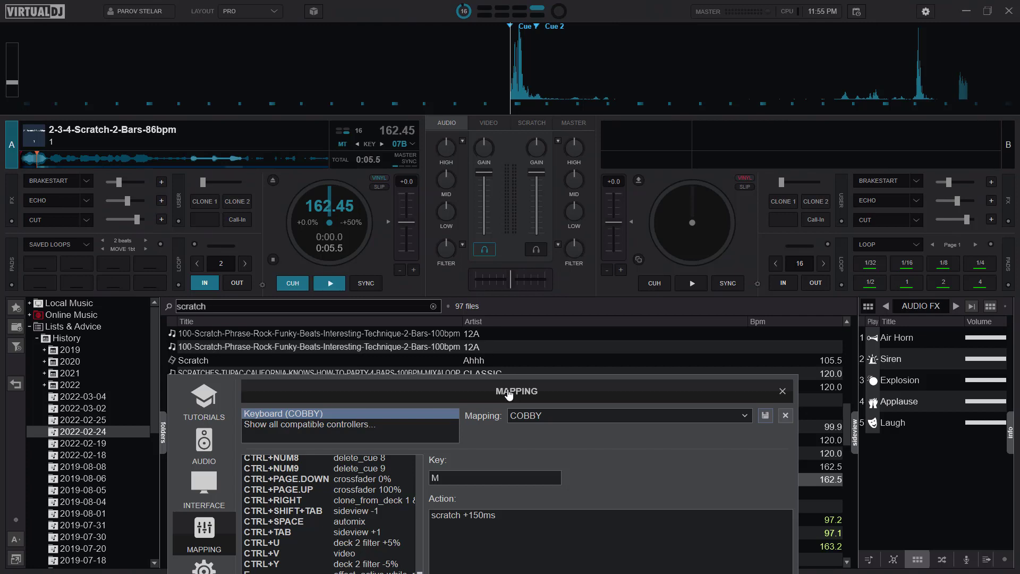
drag(508, 395, 582, 171)
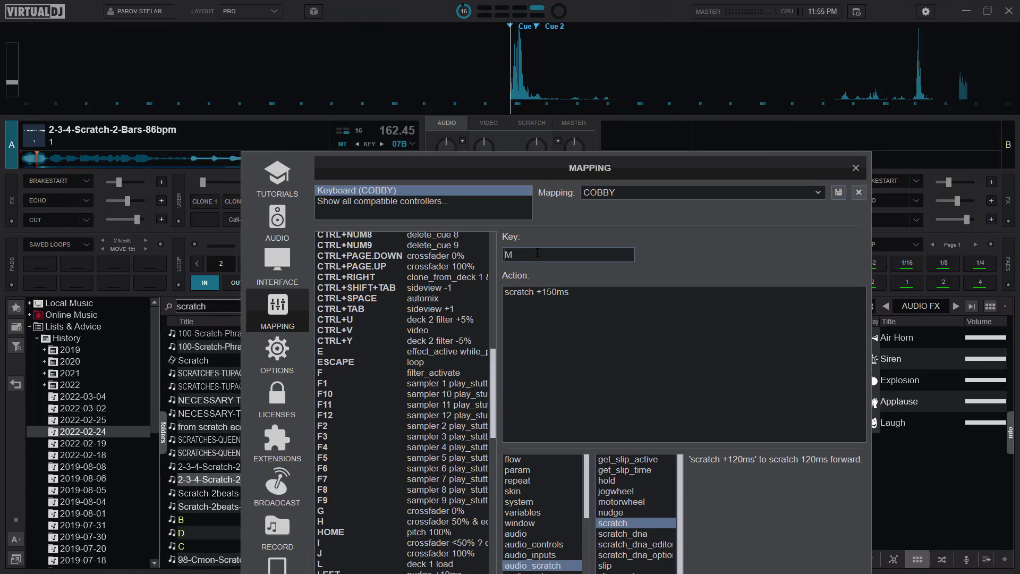
key(space)
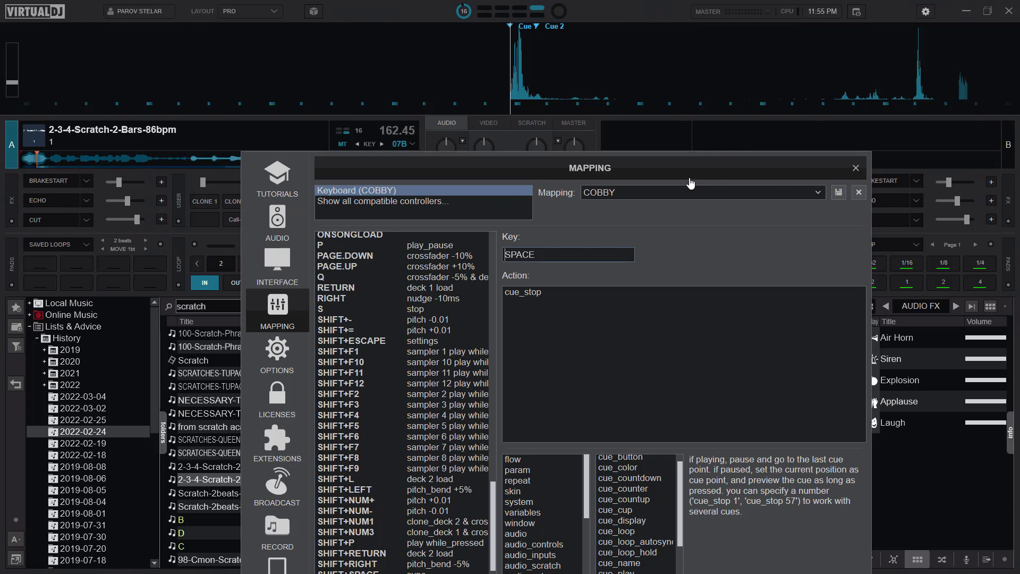
drag(689, 175, 747, 70)
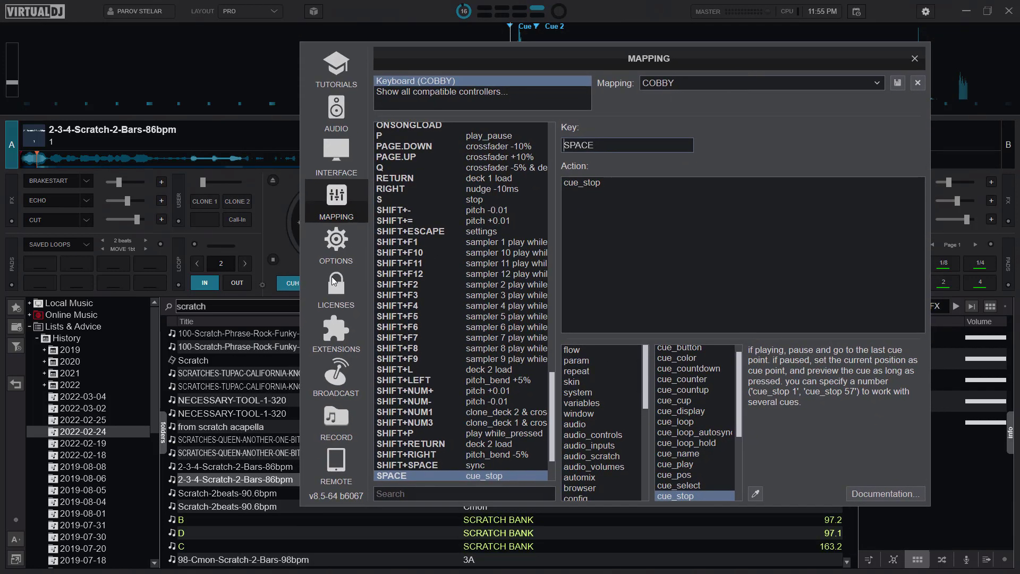
Step: Filter the Options & Tweaks list by 'scratch'
click(334, 247)
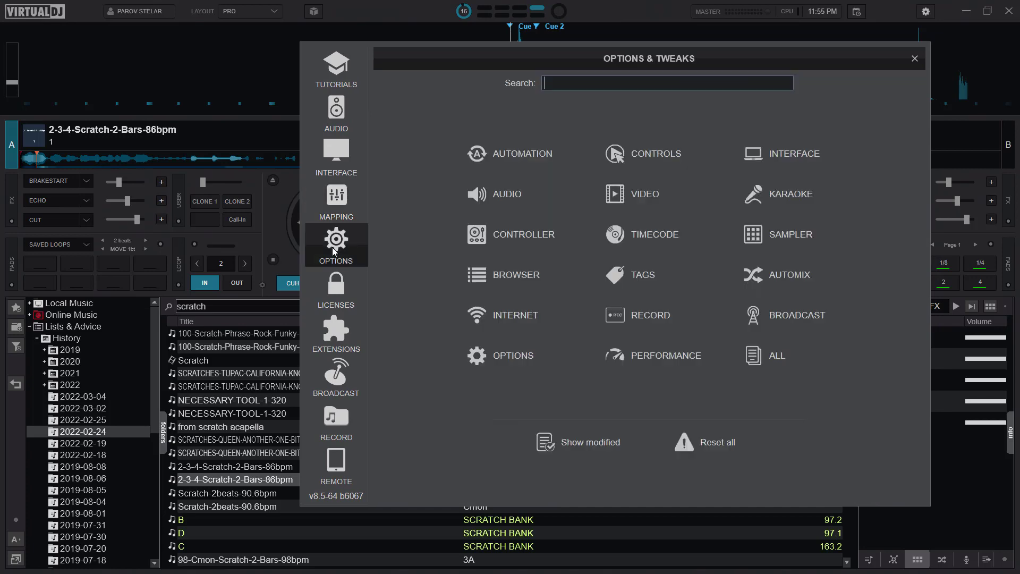
click(583, 83)
text(s)
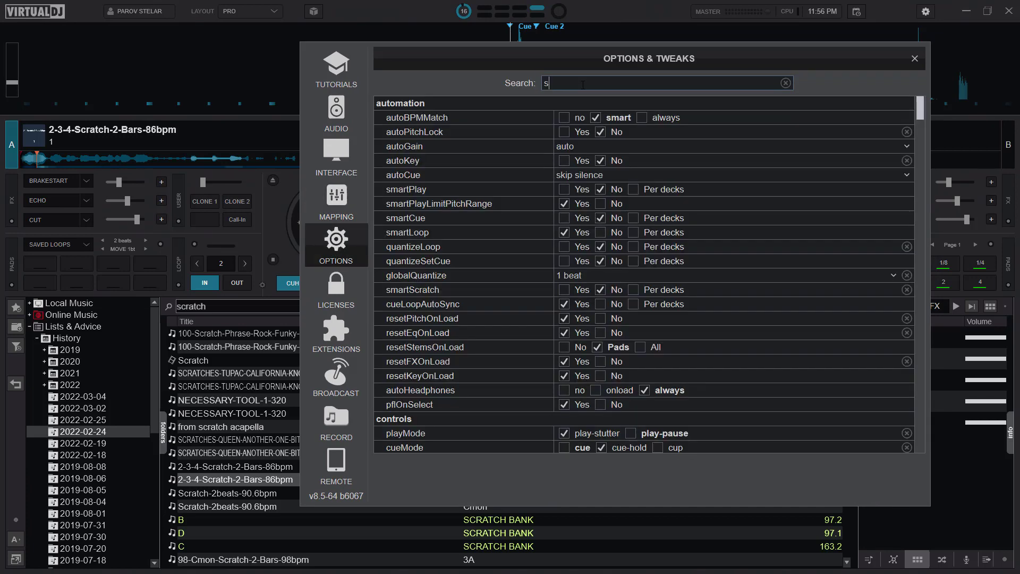
text(cratch)
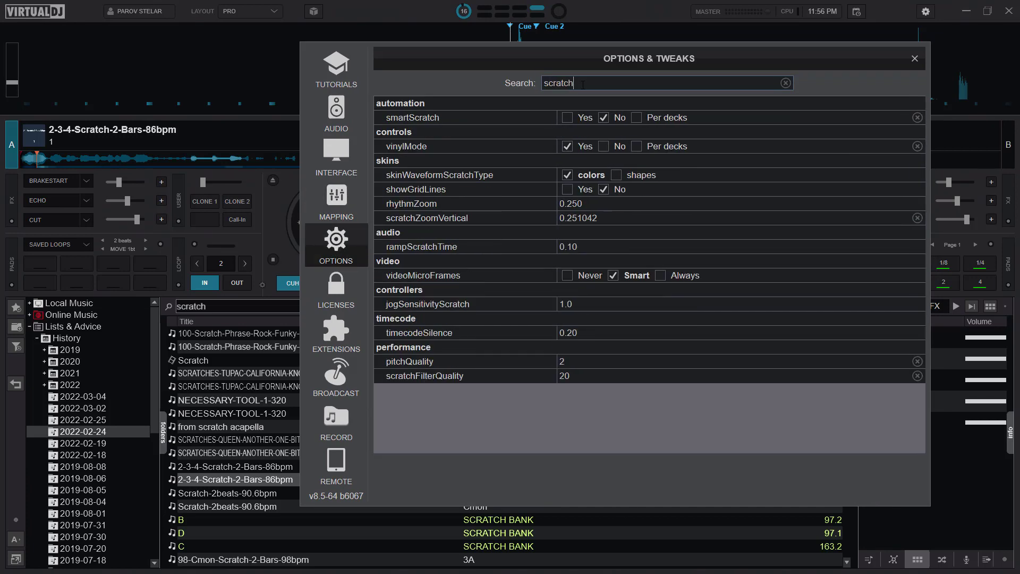
mouse_move(504, 361)
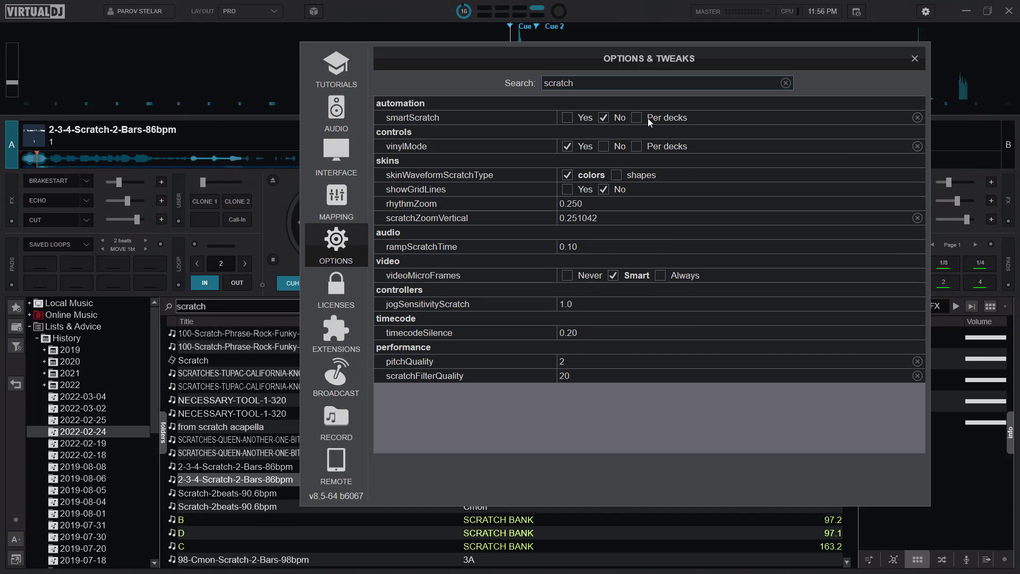
mouse_move(429, 142)
mouse_move(596, 121)
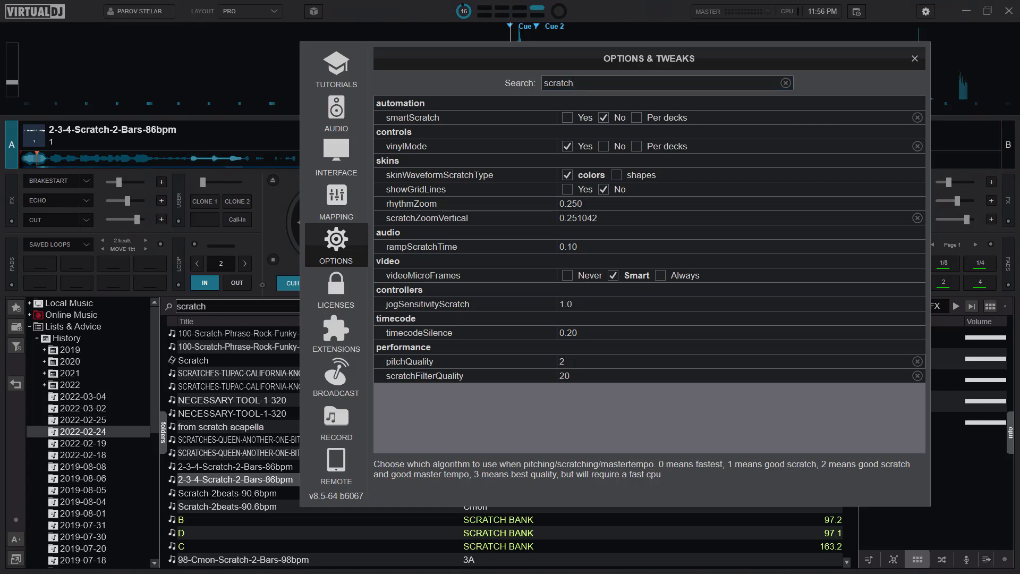
mouse_move(578, 375)
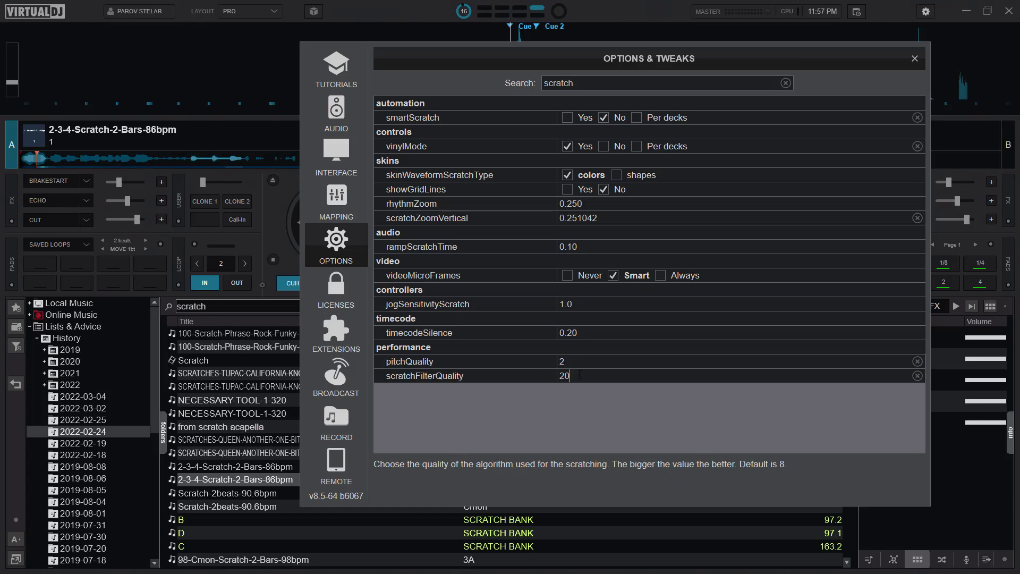
Step: Change scratchFilterQuality from 20 to 10
drag(550, 375, 521, 377)
text(10)
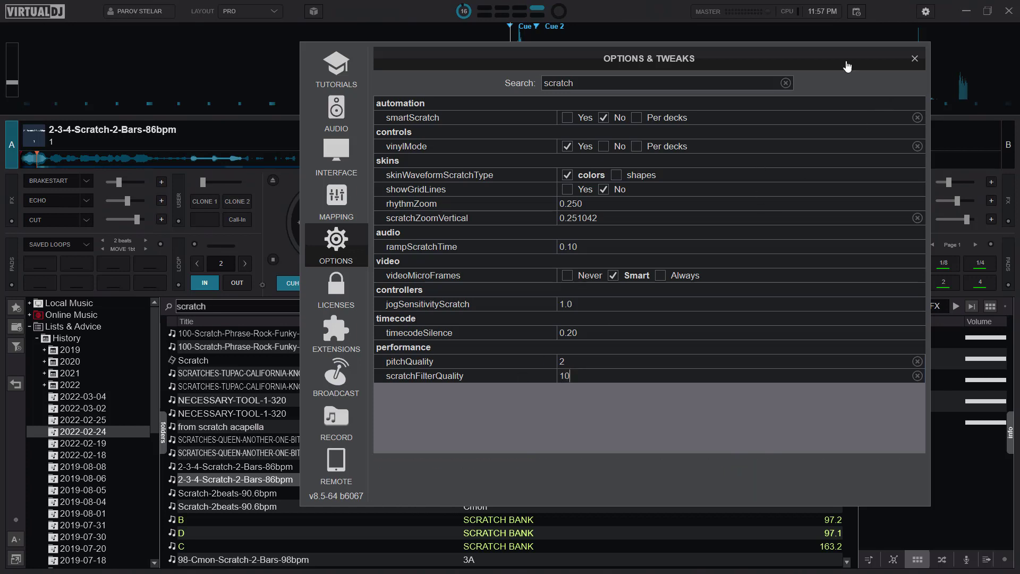
drag(847, 66, 803, 184)
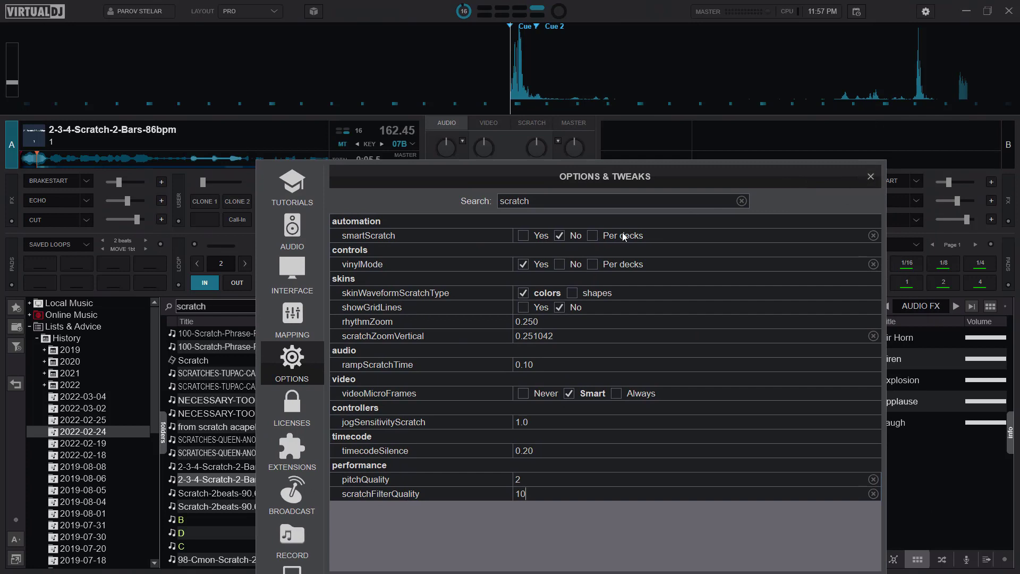
drag(742, 178, 710, 70)
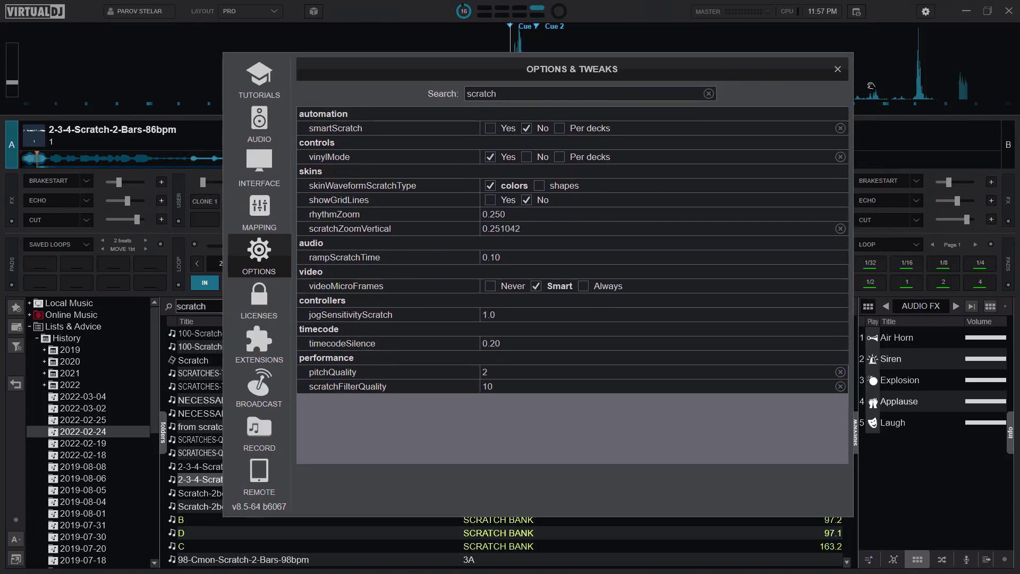
Step: Close the settings window, then play deck A and retrigger it until it stops at cue 0:00.0
click(838, 70)
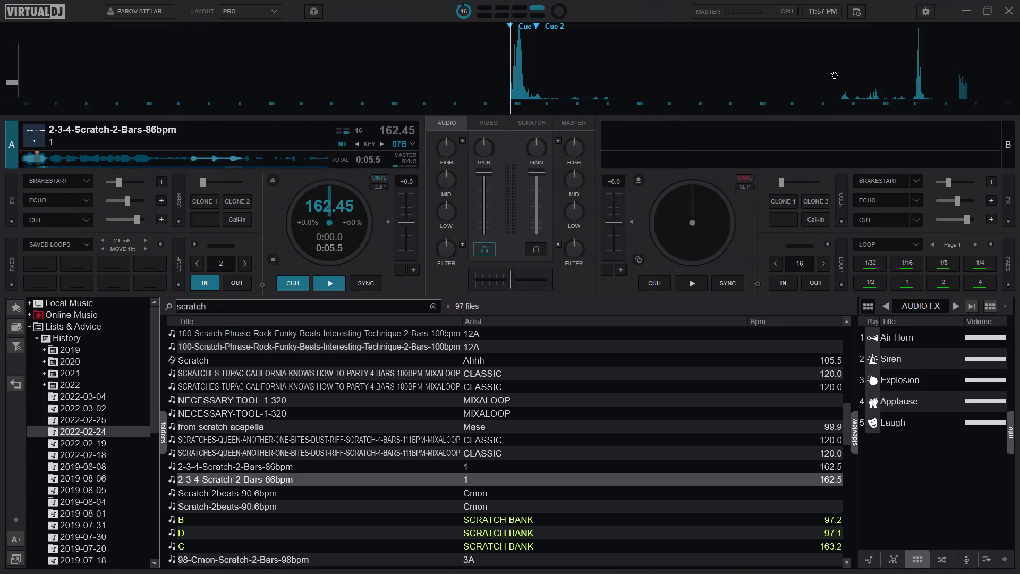
key(space)
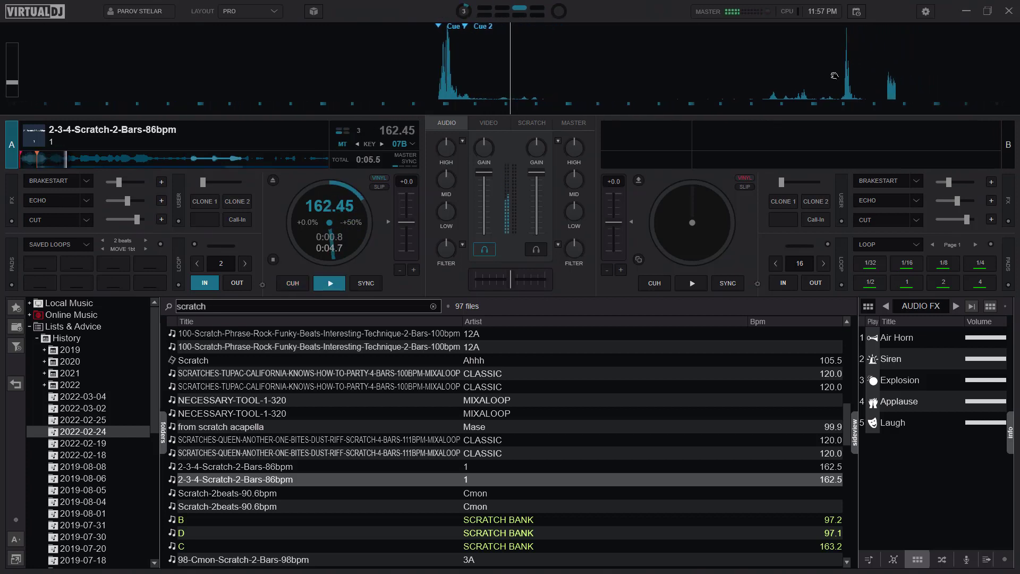
key(space)
key(space)
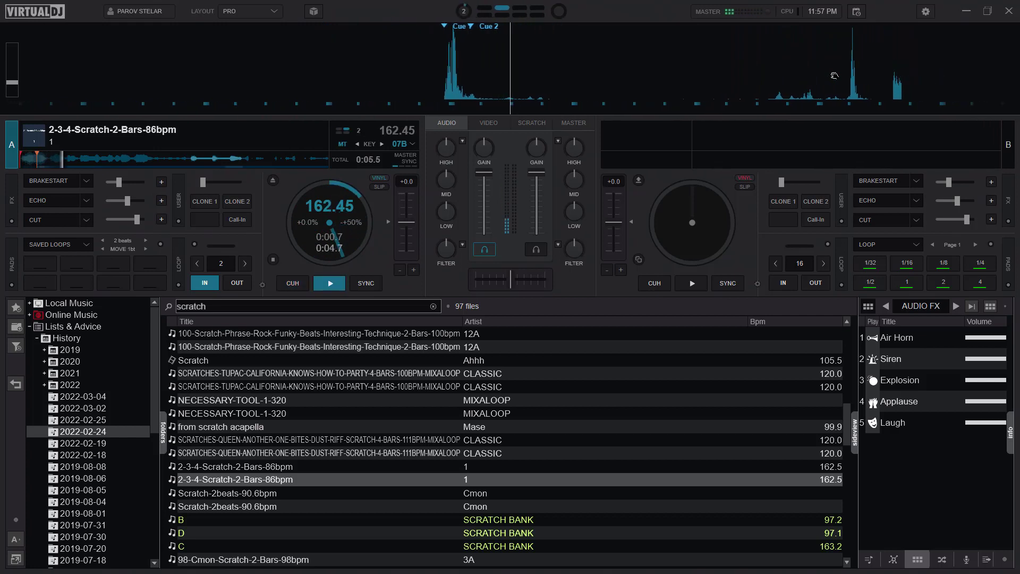
key(space)
key(space)
key(space)
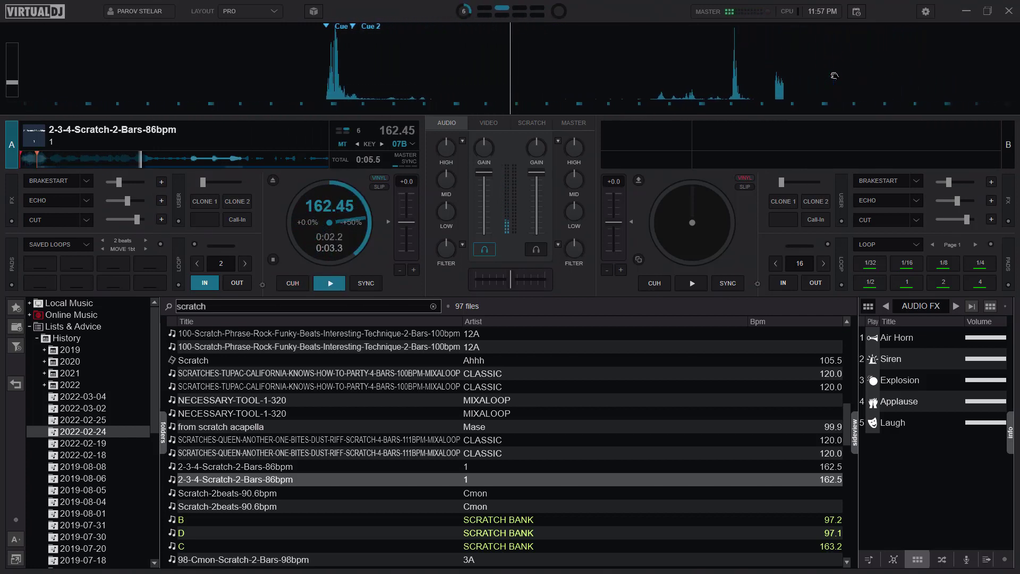
key(space)
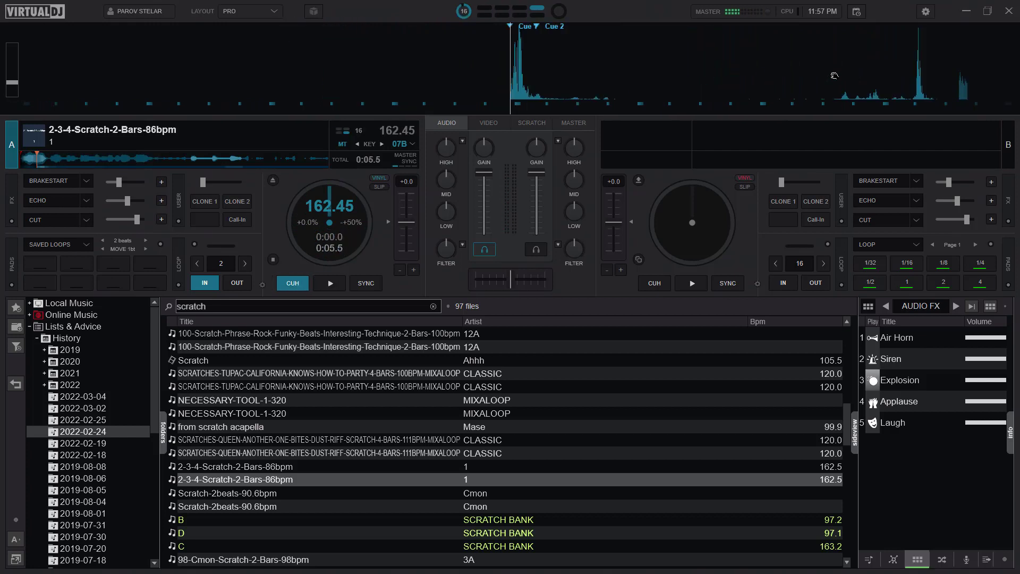